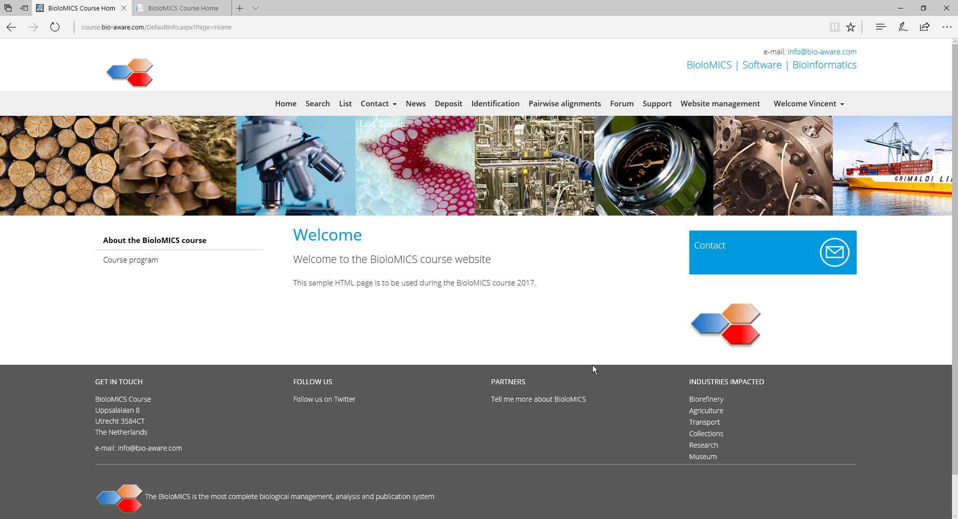
- Open the Course program page in its own tab, view it, then return to the Welcome home tab
middle_click(147, 265)
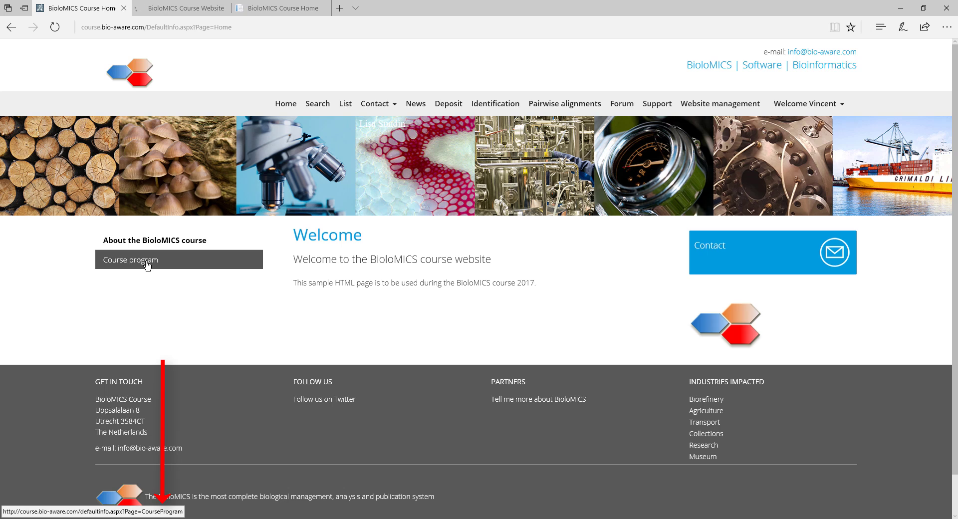
click(170, 13)
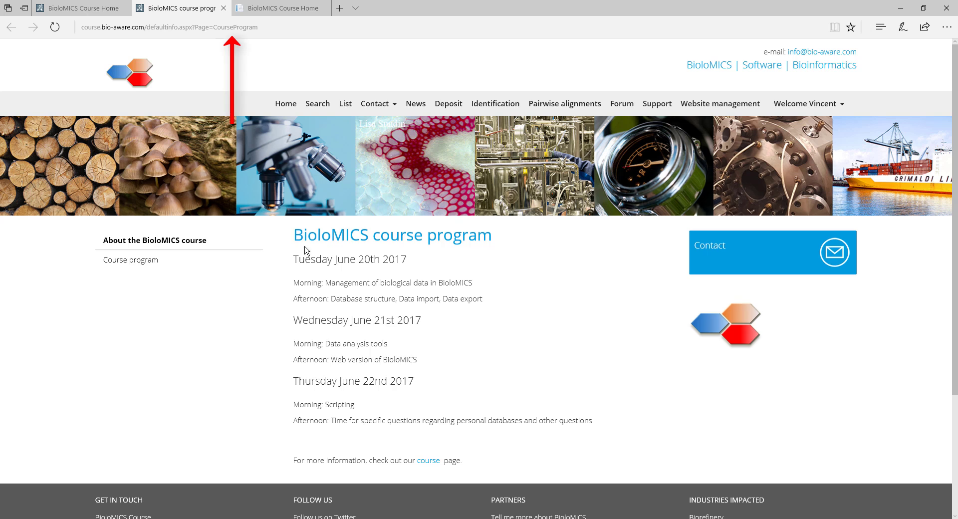
click(80, 9)
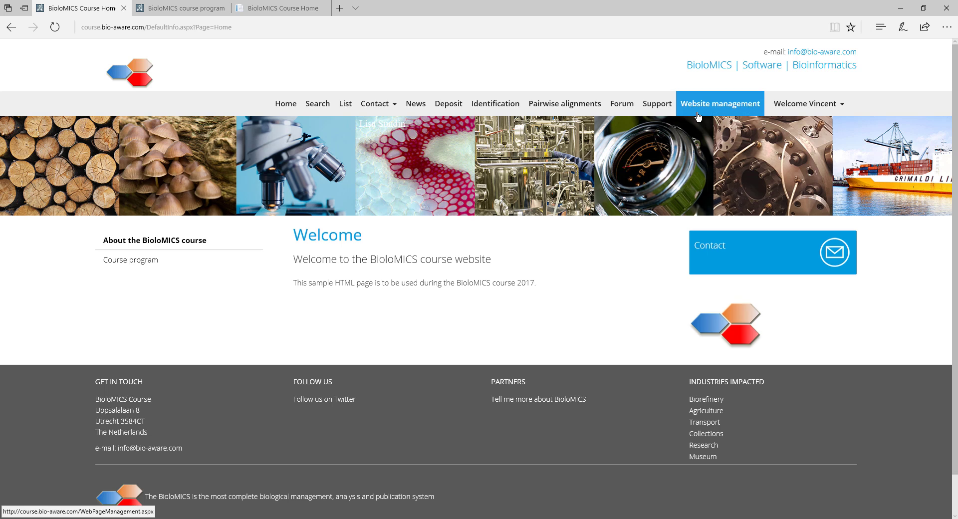
- Switch to the WebPageManagement page list and review the Home page's Edit Groups rights, closing them without changes
click(296, 11)
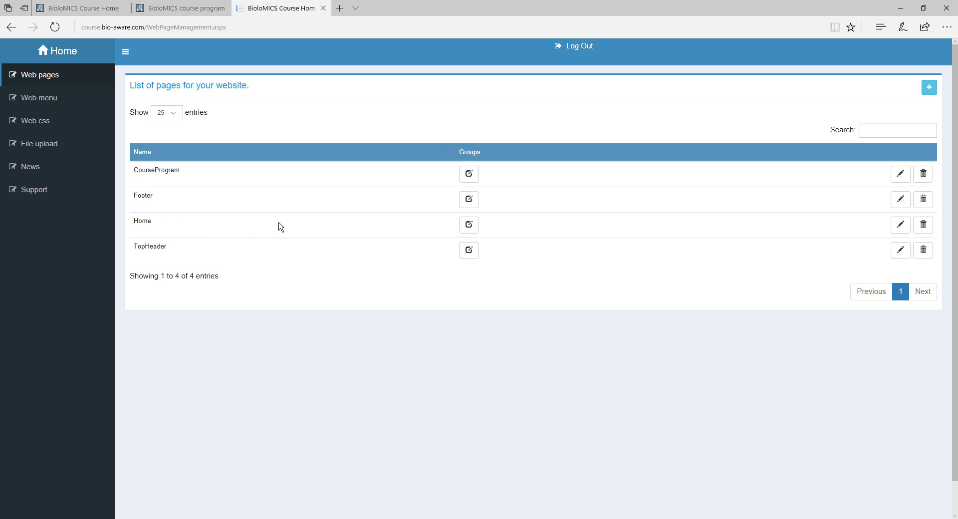
click(469, 225)
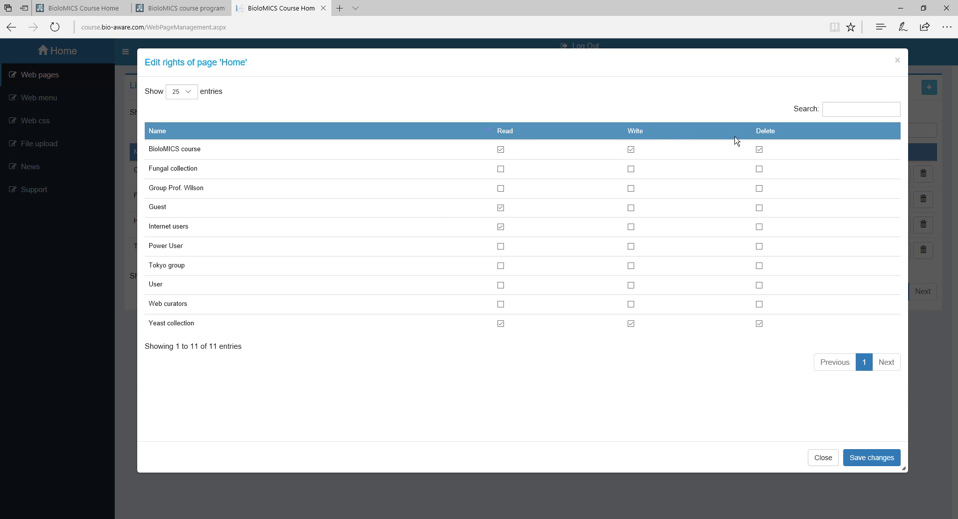
click(818, 453)
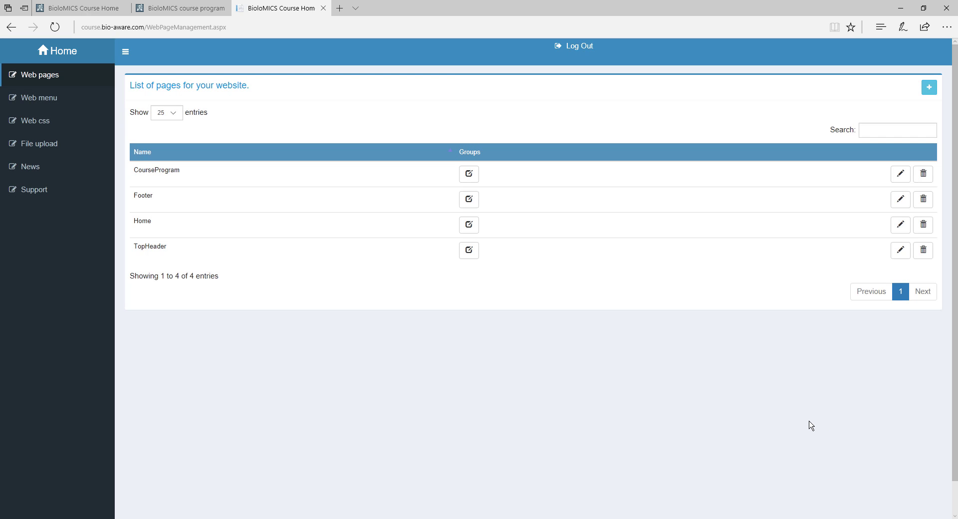
- Append ' everyone' to the Home page heading so it reads 'Welcome everyone', and save
click(900, 229)
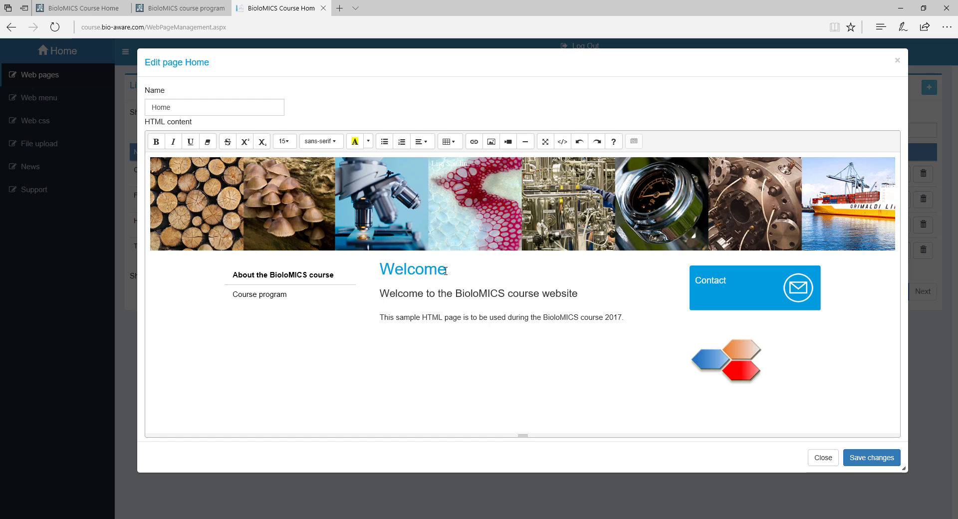
click(446, 271)
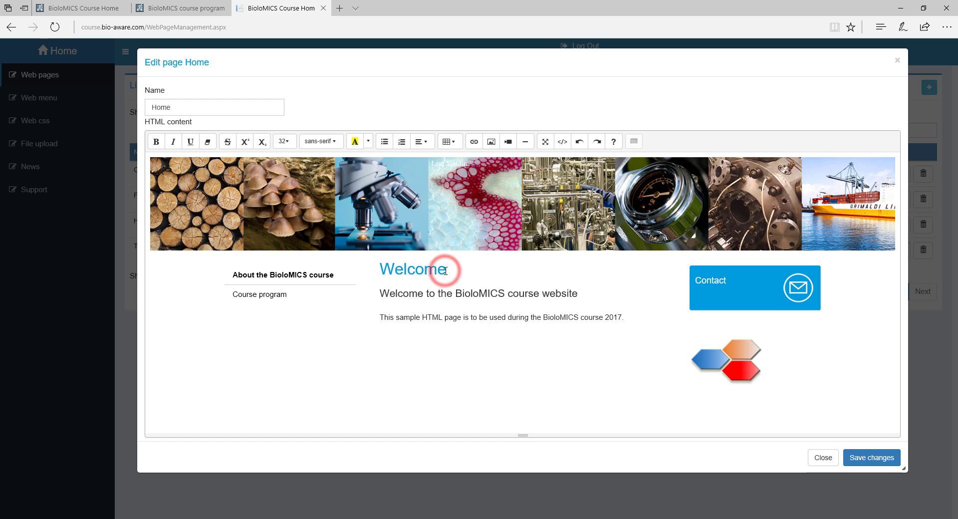
text(everyone)
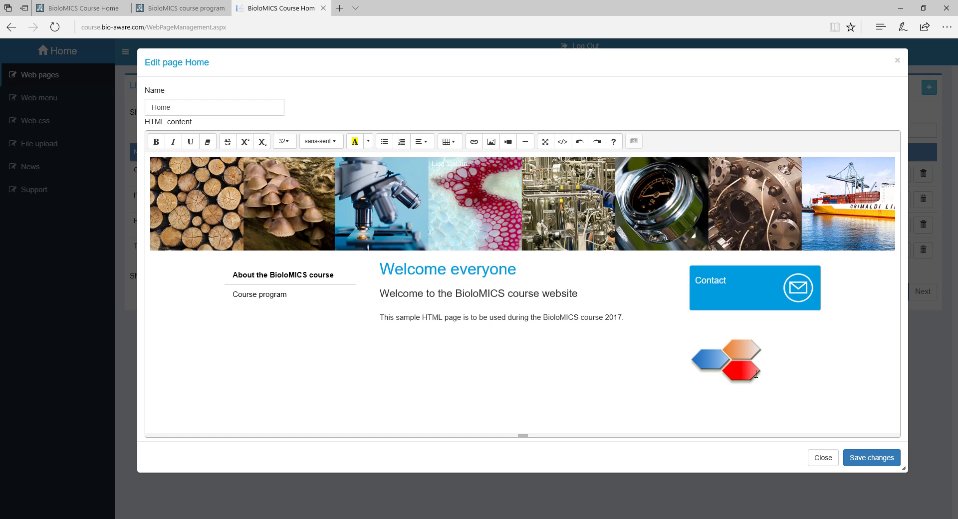
click(852, 456)
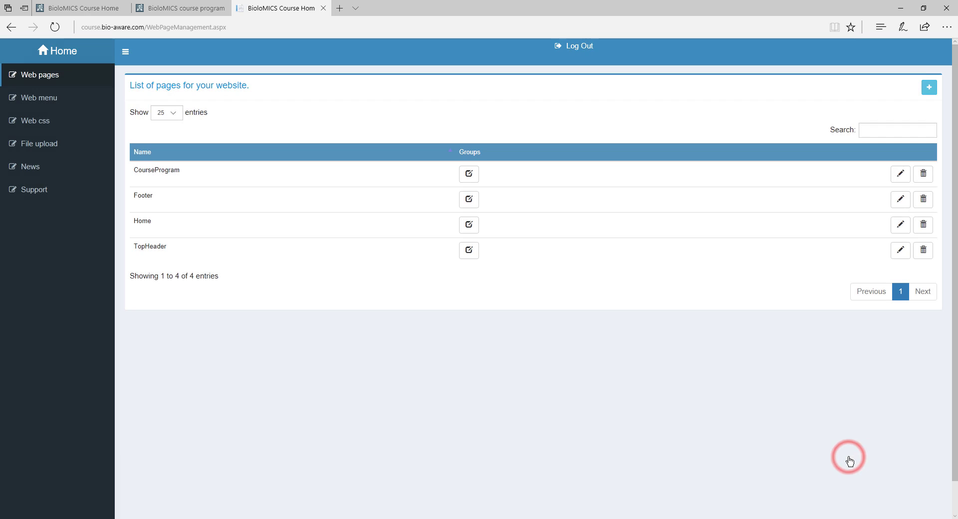
click(87, 11)
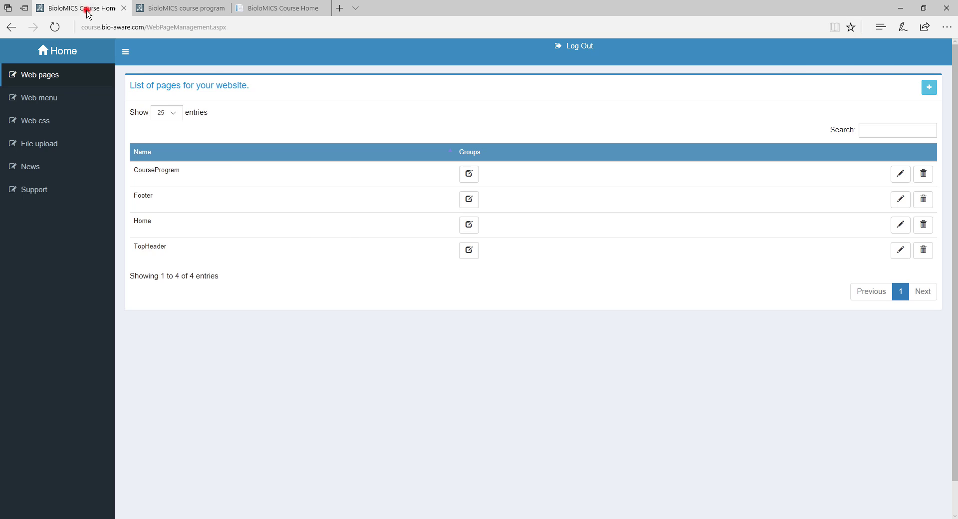
key(F5)
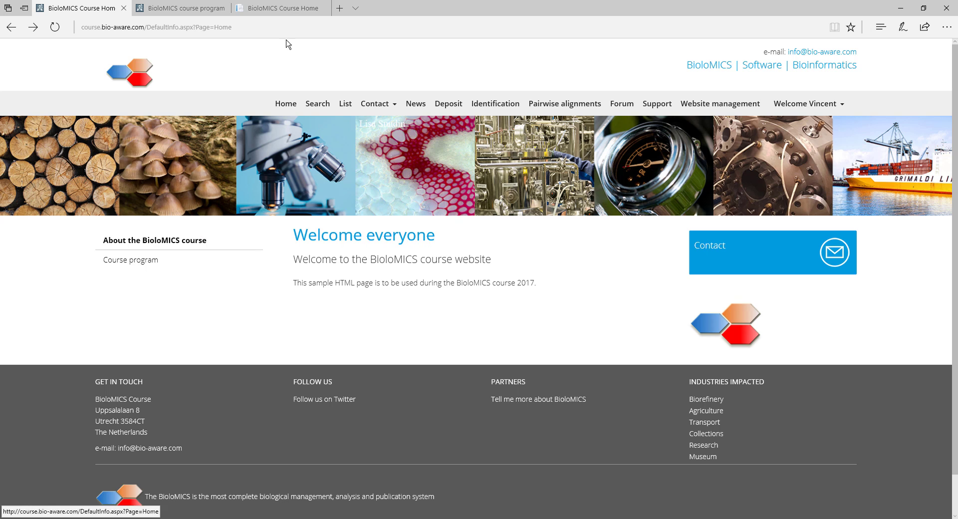
click(280, 8)
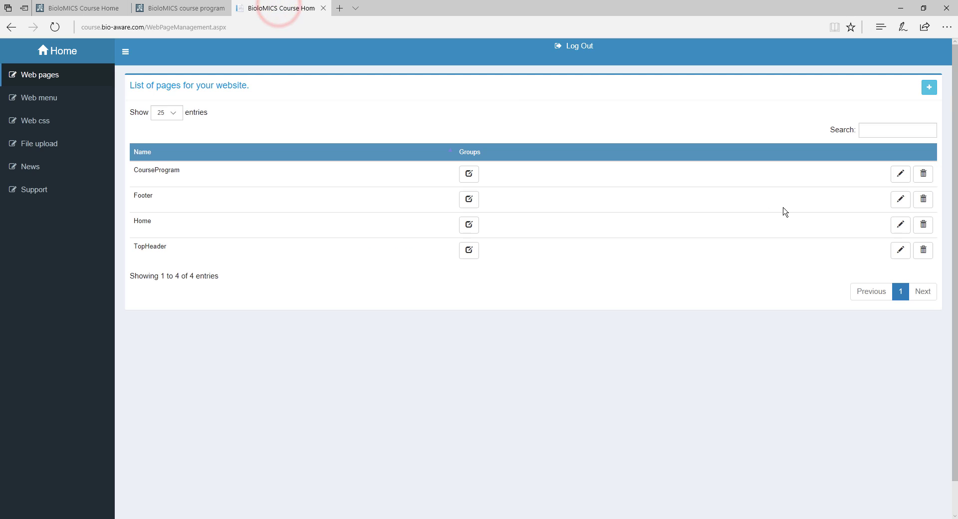
- Open the Home page's HTML source in Code View and inspect its title and banner image path
click(898, 225)
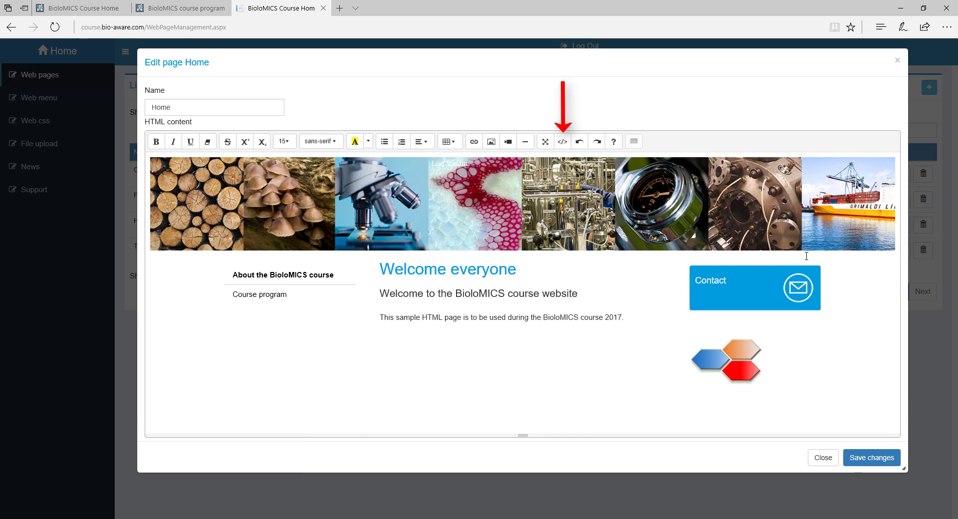
click(561, 146)
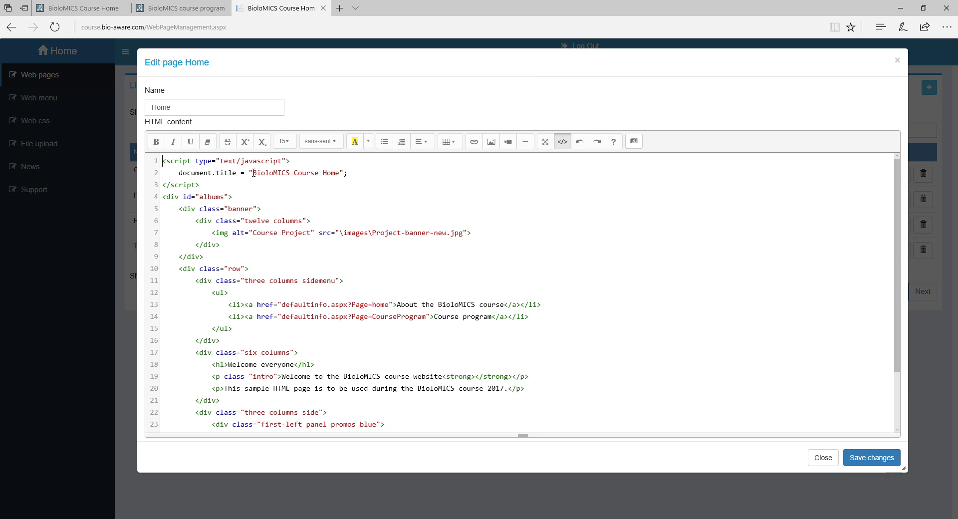
drag(253, 173, 338, 173)
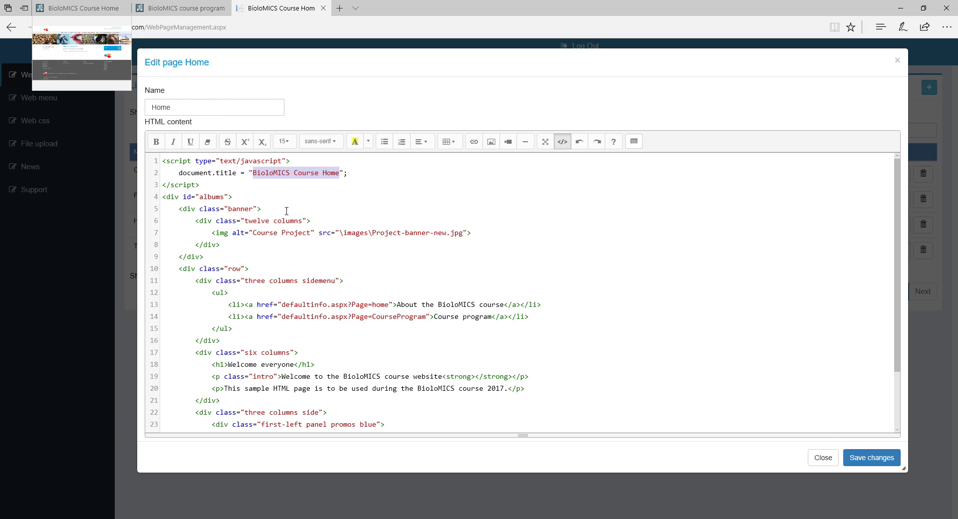
drag(340, 233, 463, 234)
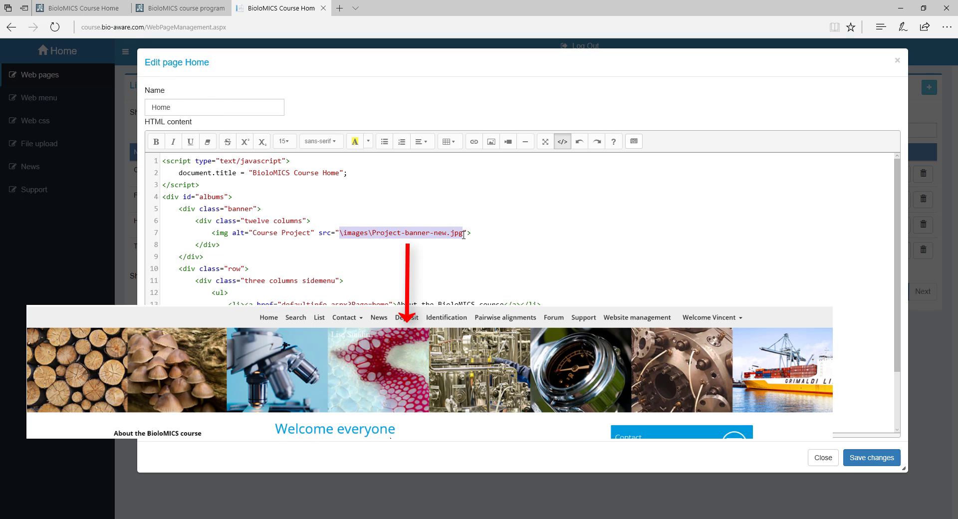
click(396, 280)
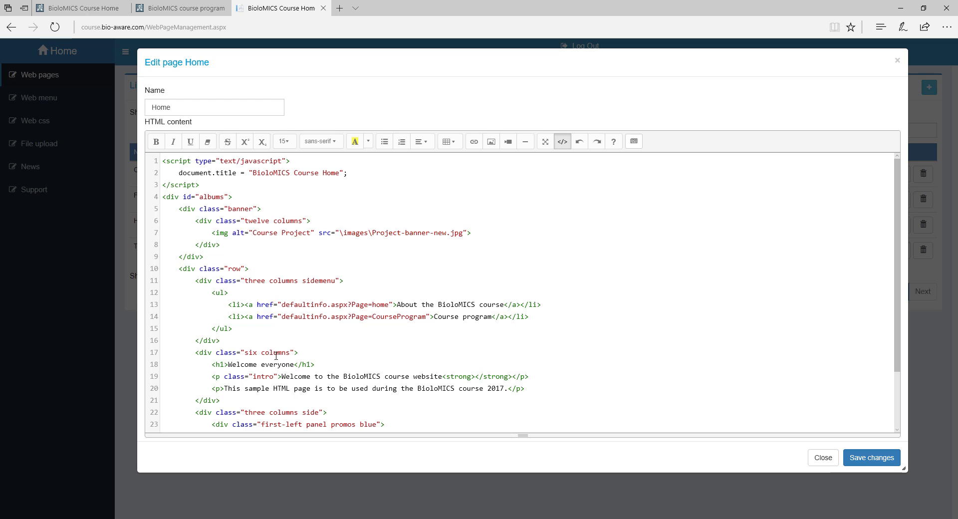
- Add ' to this website' after 'everyone' in the line 18 heading and save
click(261, 365)
click(295, 364)
text(to this website)
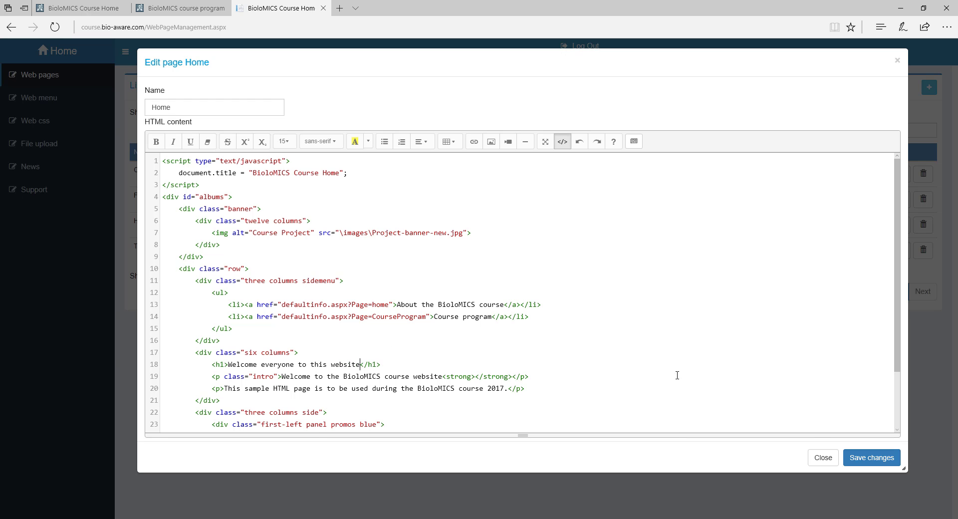
click(851, 457)
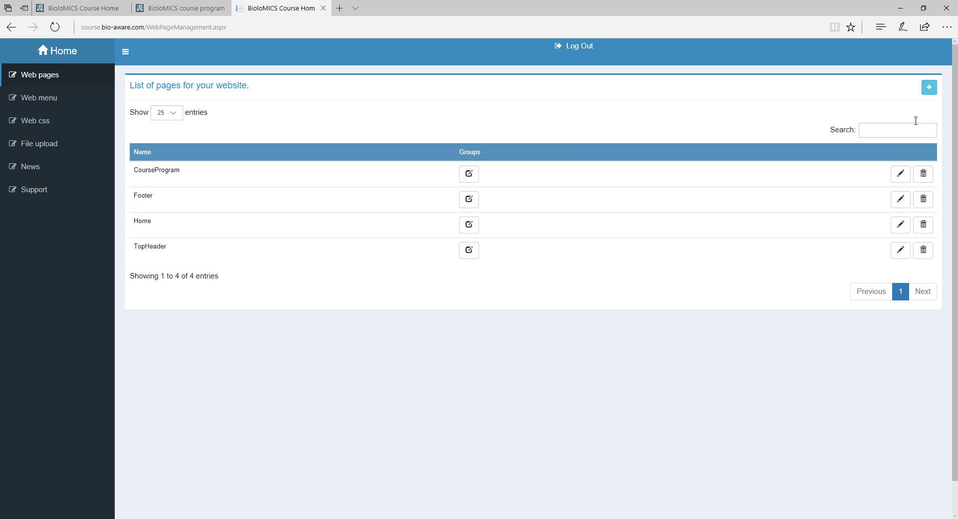
- Create a new website page named 'Upcoming events'
click(929, 90)
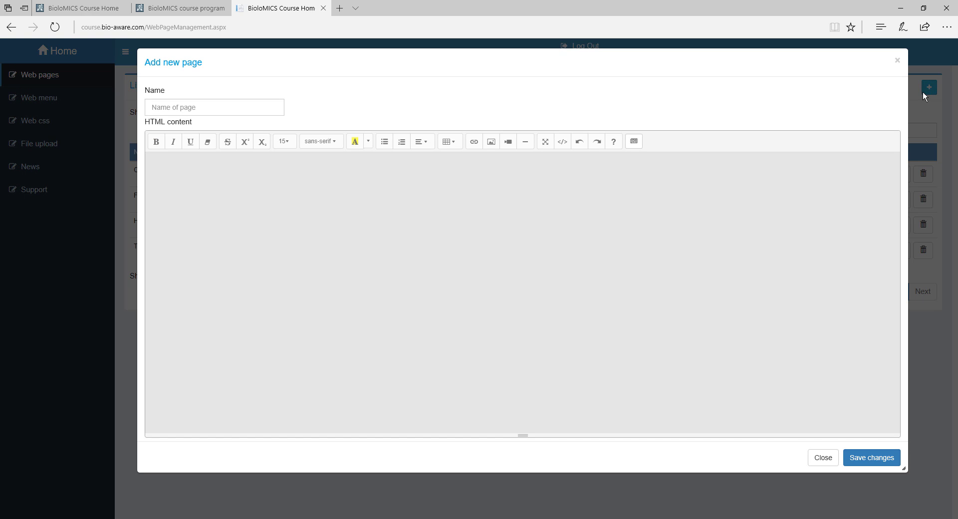
click(244, 104)
text(Upcoming events)
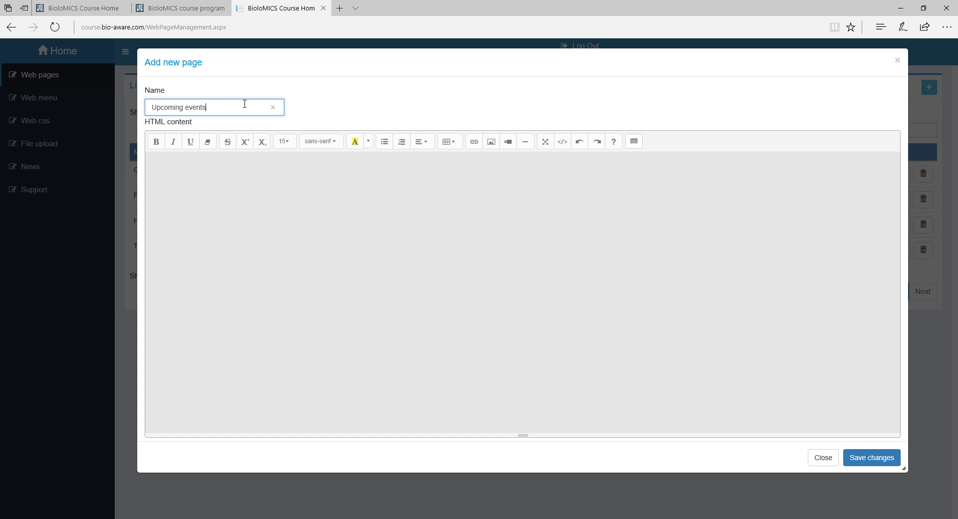
key(Return)
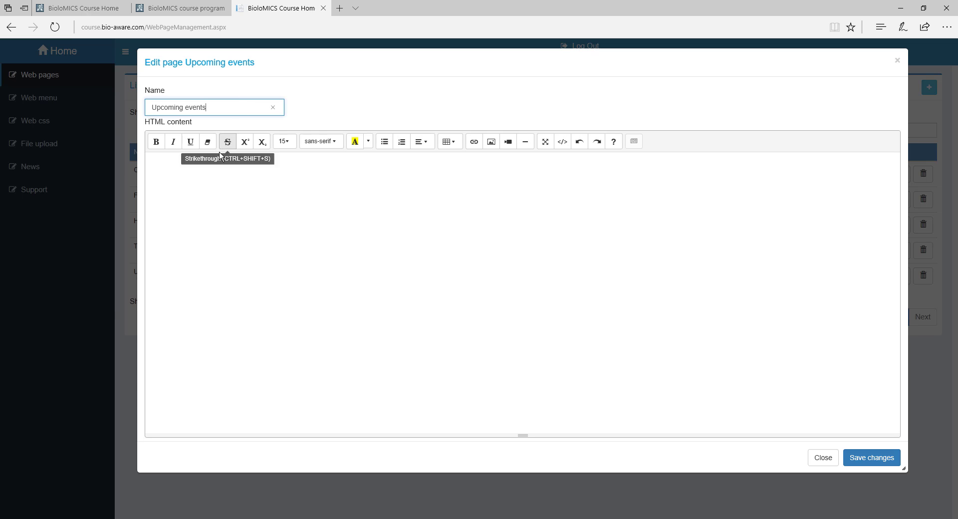
- Write the bold content 'On this webpage we will publish all upcoming events'
click(208, 167)
key(ctrl+b)
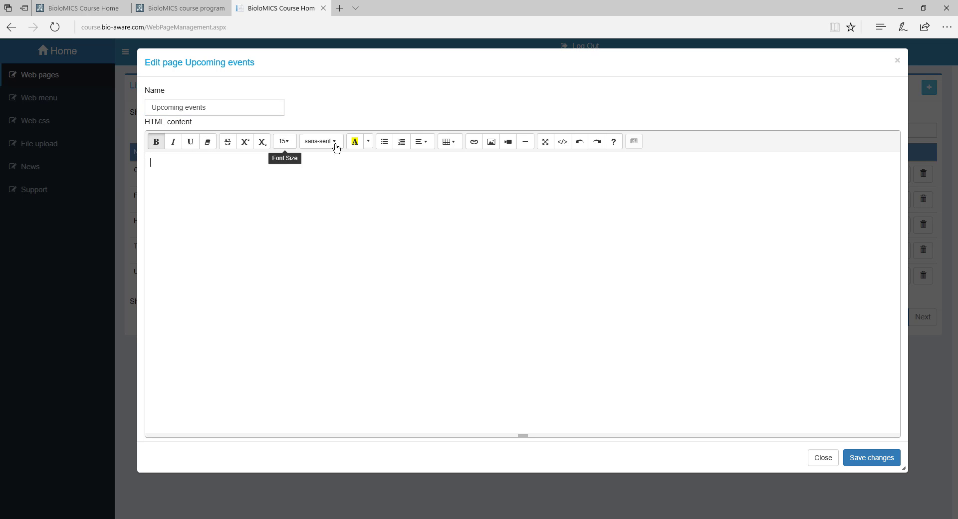
text(On this )
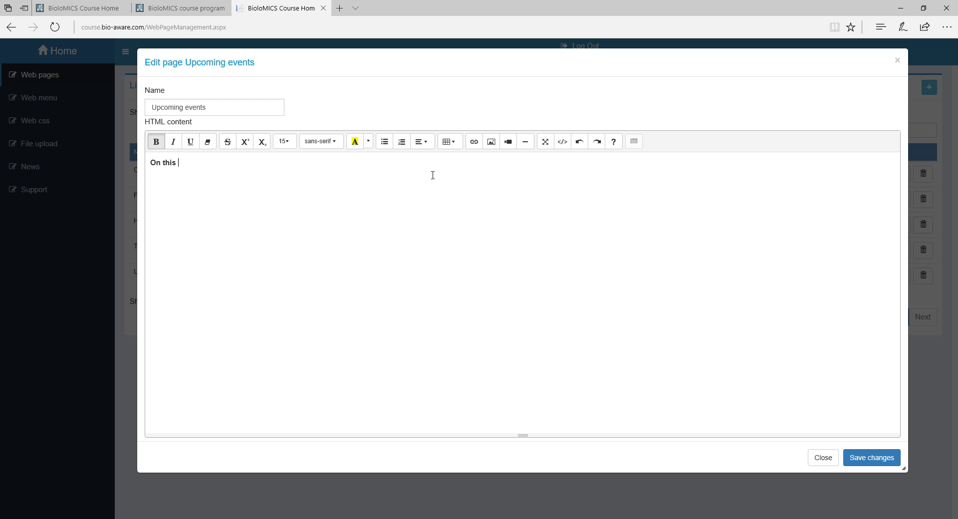
text(webpage we will publish)
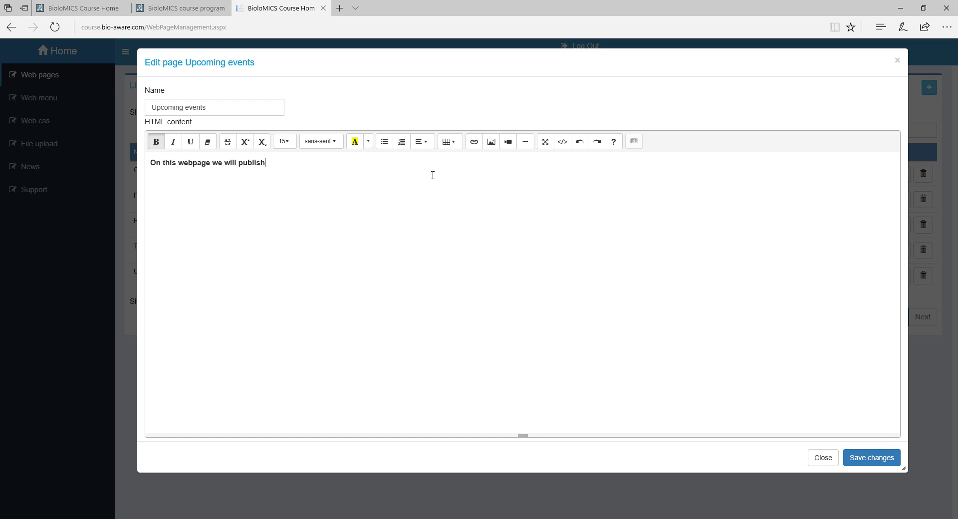
text( all upcoming events)
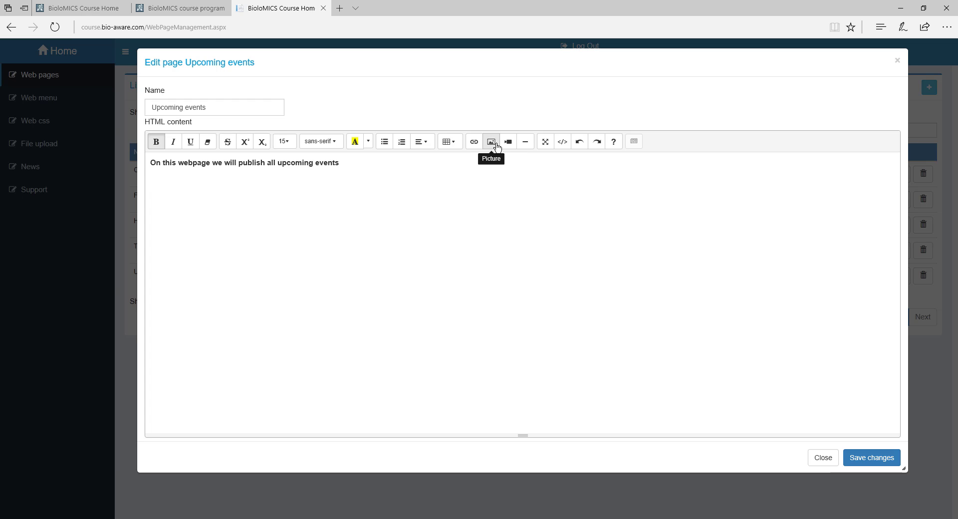
- Insert the NewBioloMICSLogoW60.png logo below the text and save the Upcoming events page
click(496, 145)
click(492, 123)
click(437, 189)
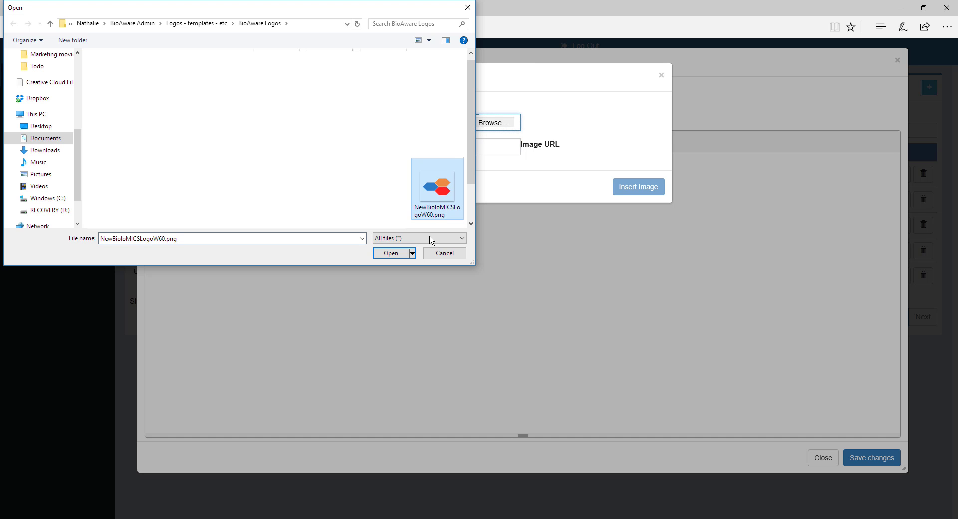
click(402, 254)
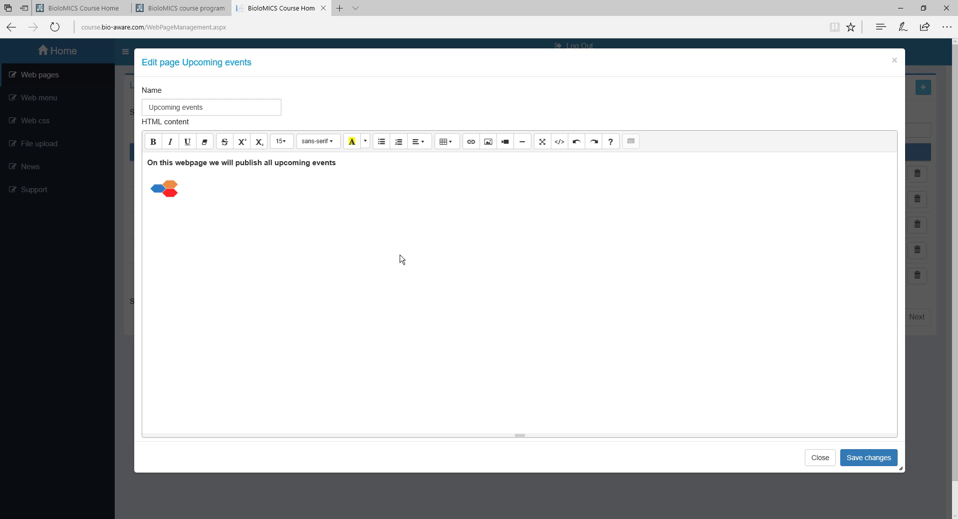
click(848, 456)
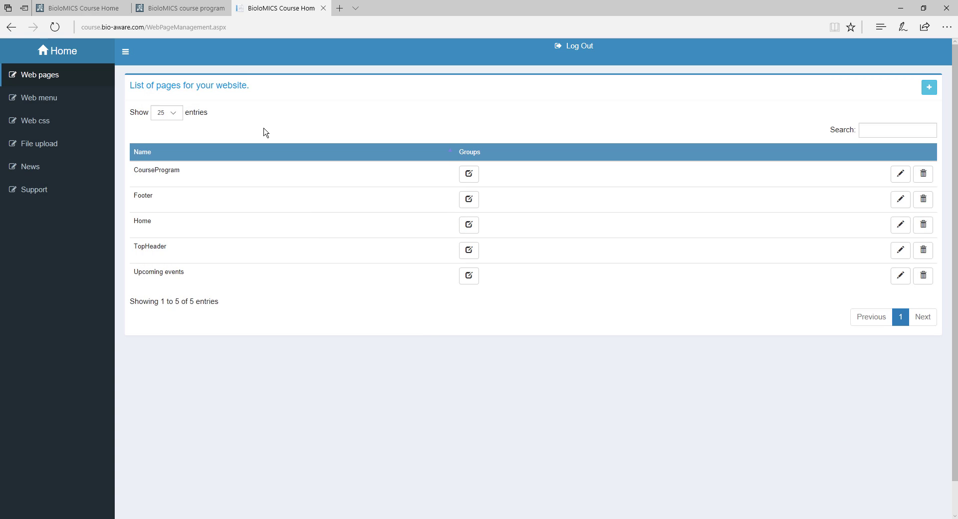
- Load the live Upcoming events page by replacing CourseProgram with 'Upcoming events' in the address
click(198, 11)
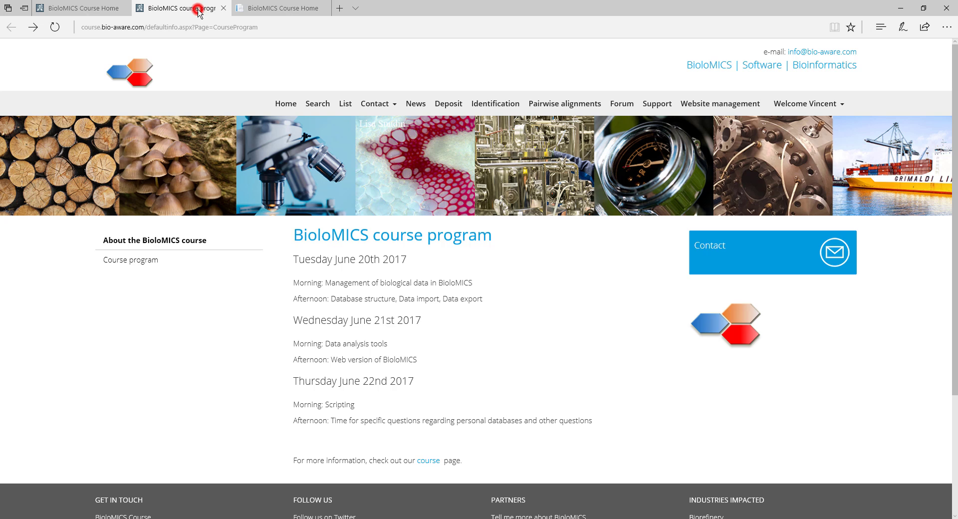
click(223, 27)
drag(245, 28, 318, 30)
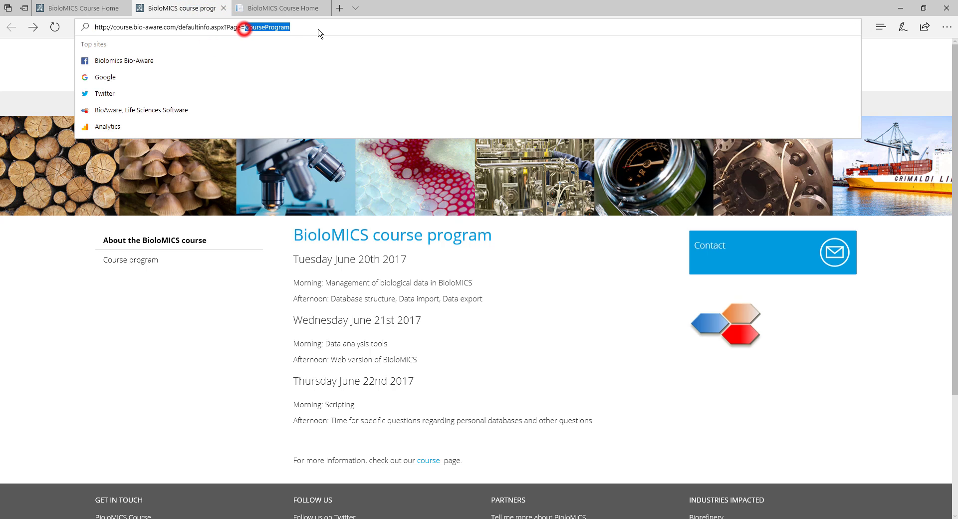
text(Upcomi)
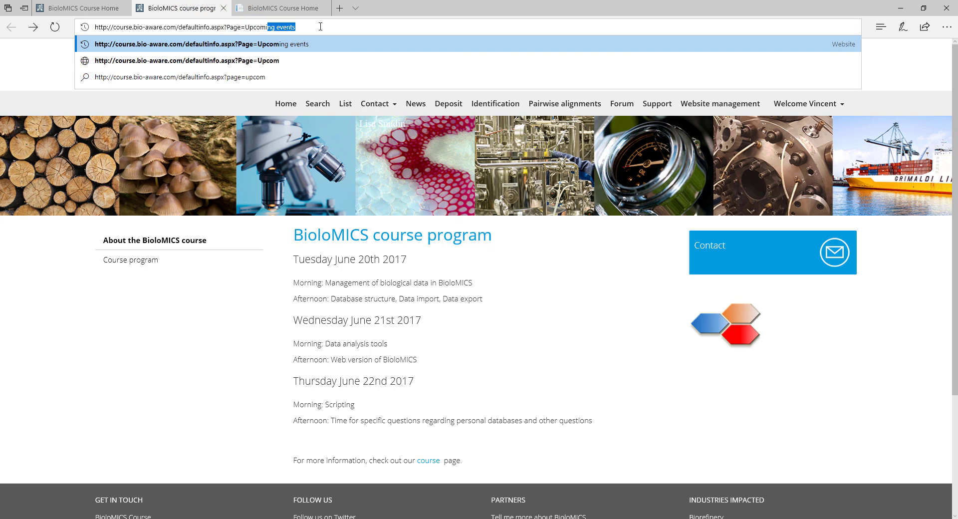
text(ng events)
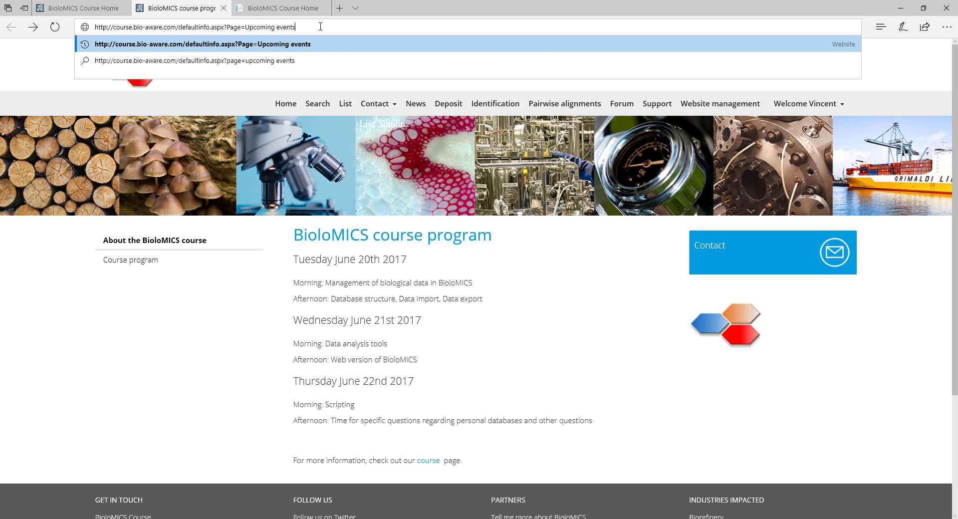
key(Return)
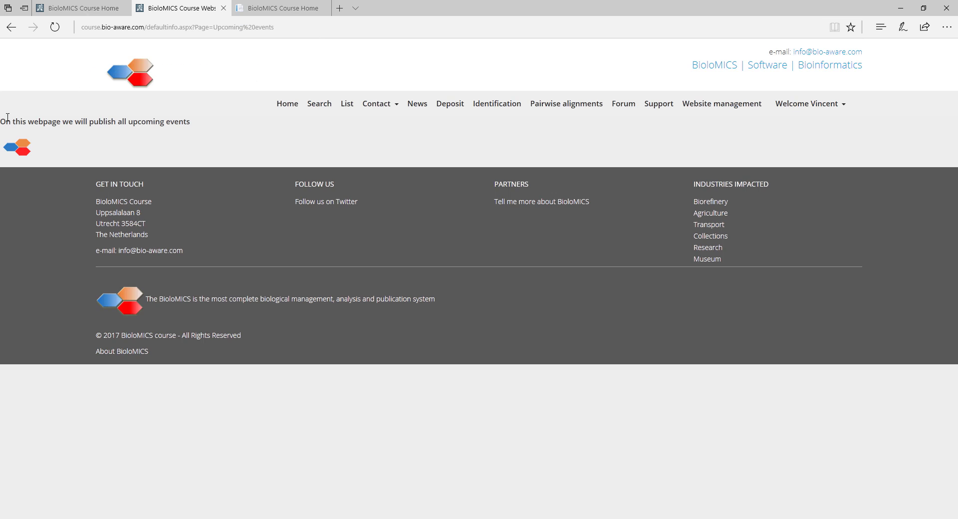
- Review the upcoming events sentence, then go back to the course home page
drag(3, 122, 180, 124)
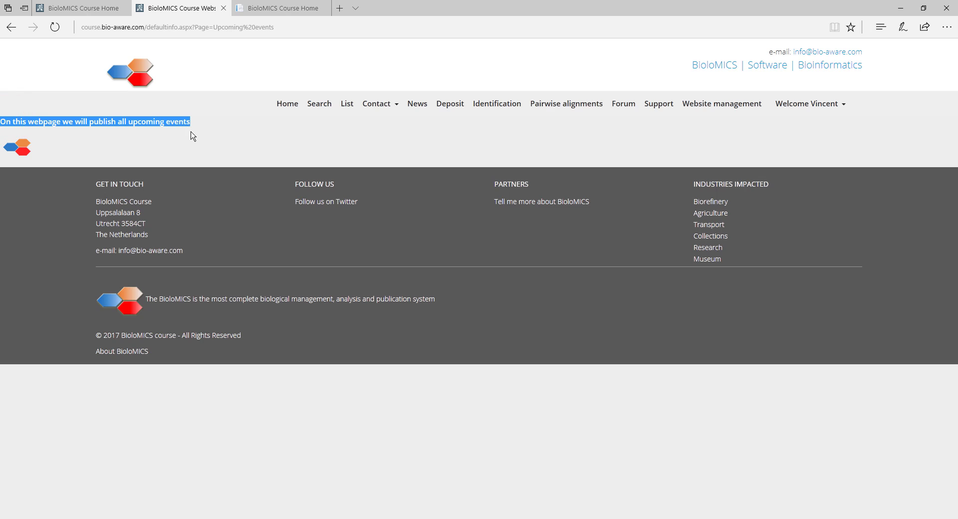
click(191, 132)
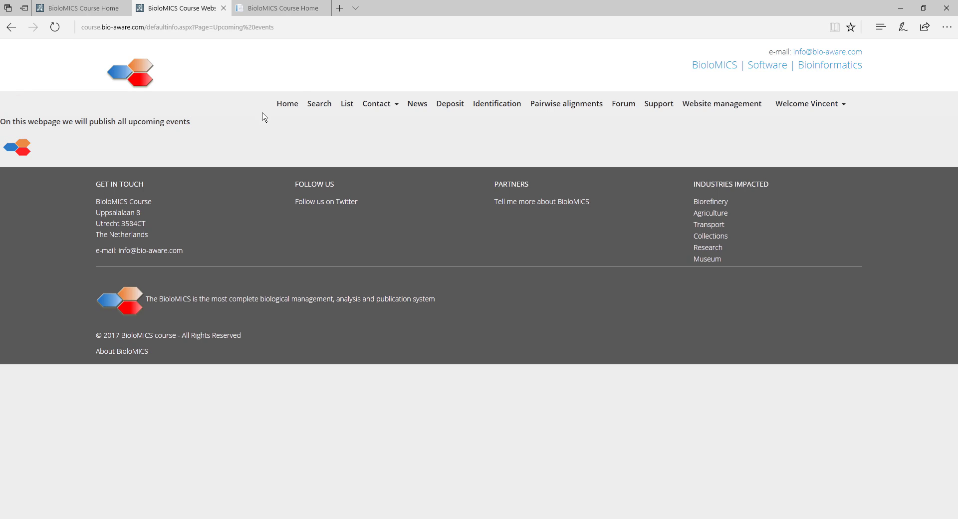
click(282, 103)
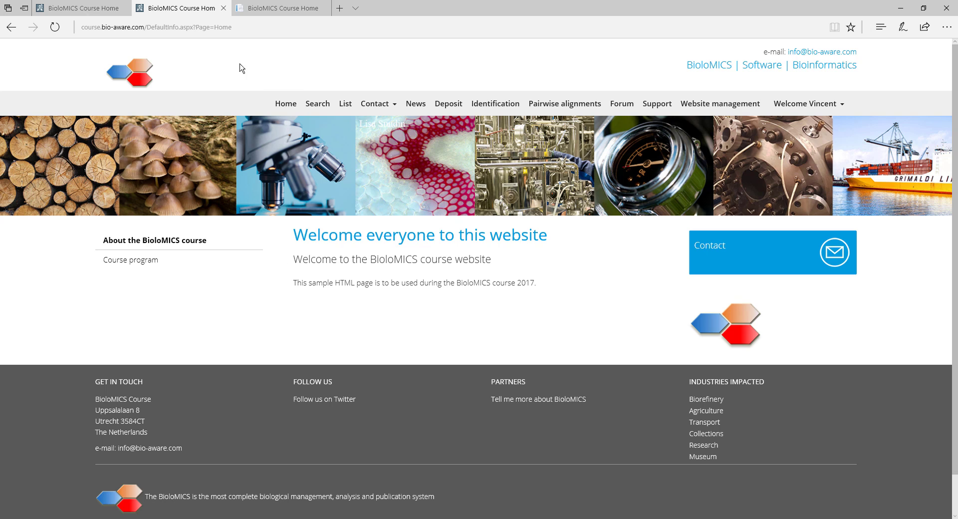
- In the Home page's Code View, duplicate the Course program list item on a new line
click(258, 8)
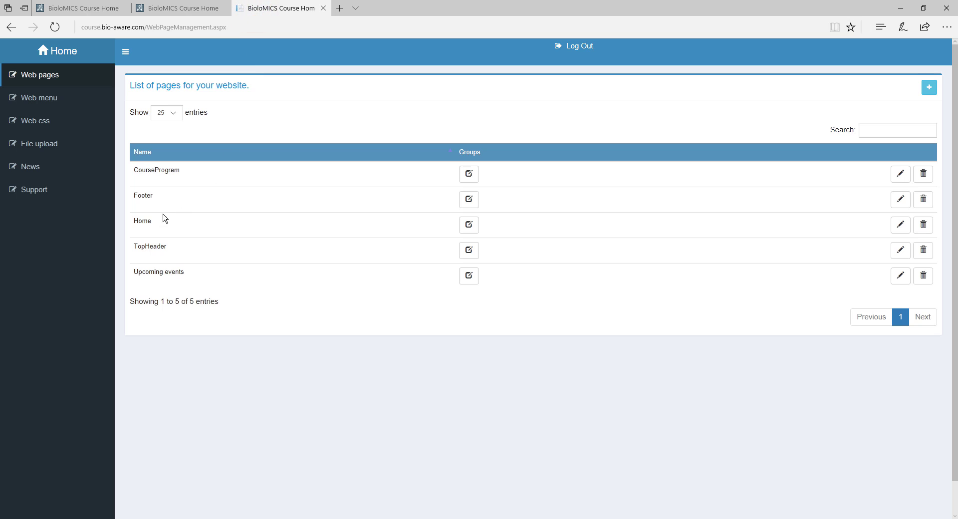
click(900, 226)
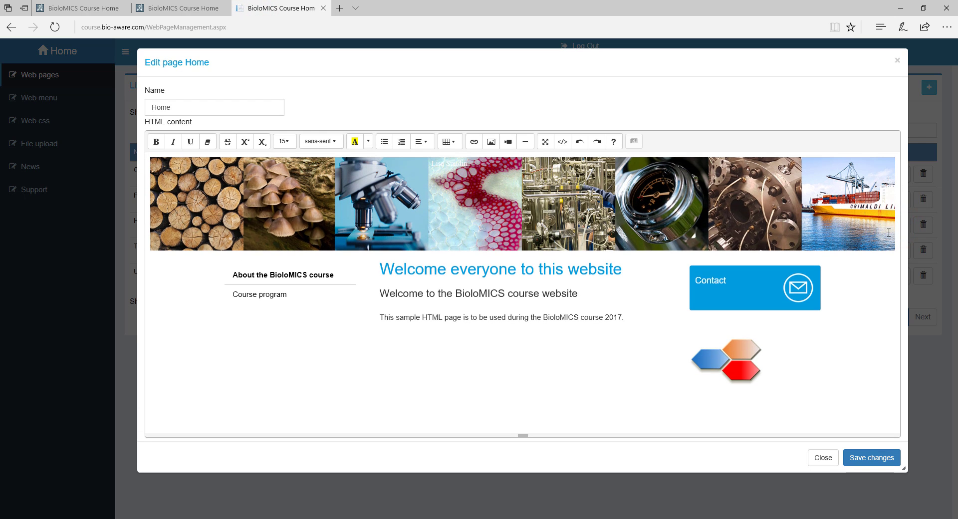
click(563, 142)
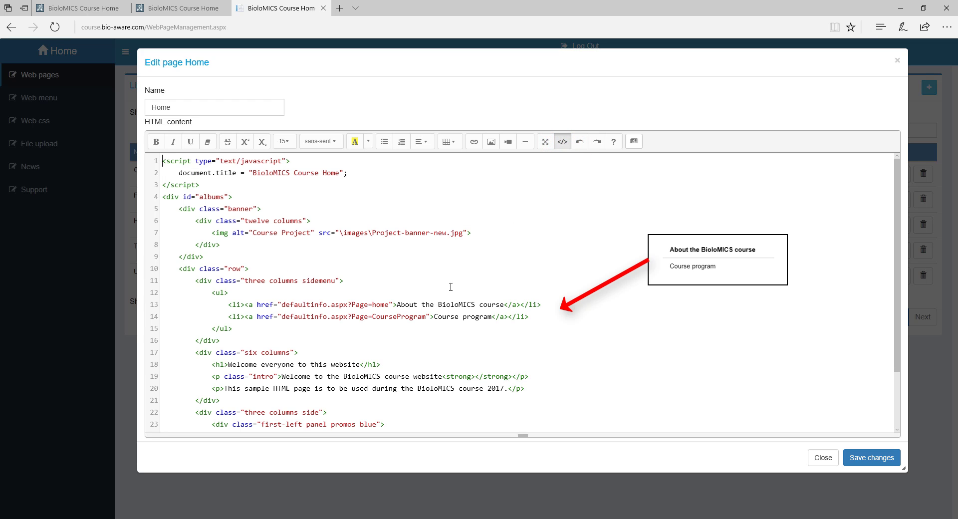
drag(227, 318, 518, 320)
click(528, 319)
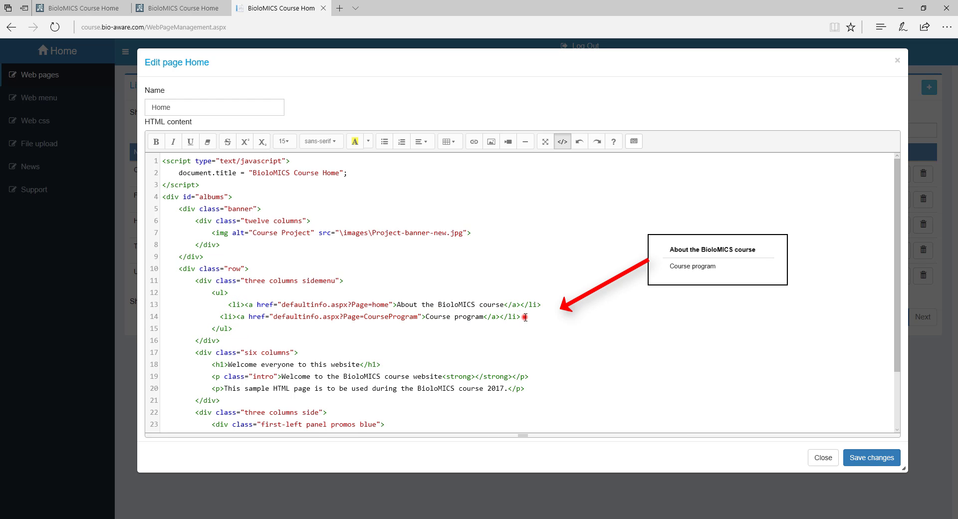
key(Return)
text(<li><a href="defaultinfo.aspx?Page=CourseProgram">Course program</a></li>)
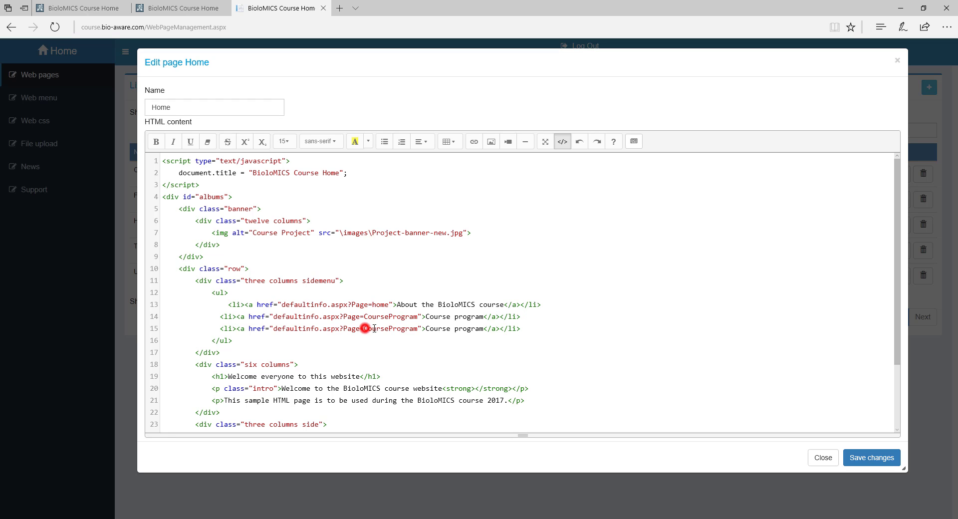
- Change the copied item's Page value and label to 'Upcoming events' and save
drag(379, 328, 415, 330)
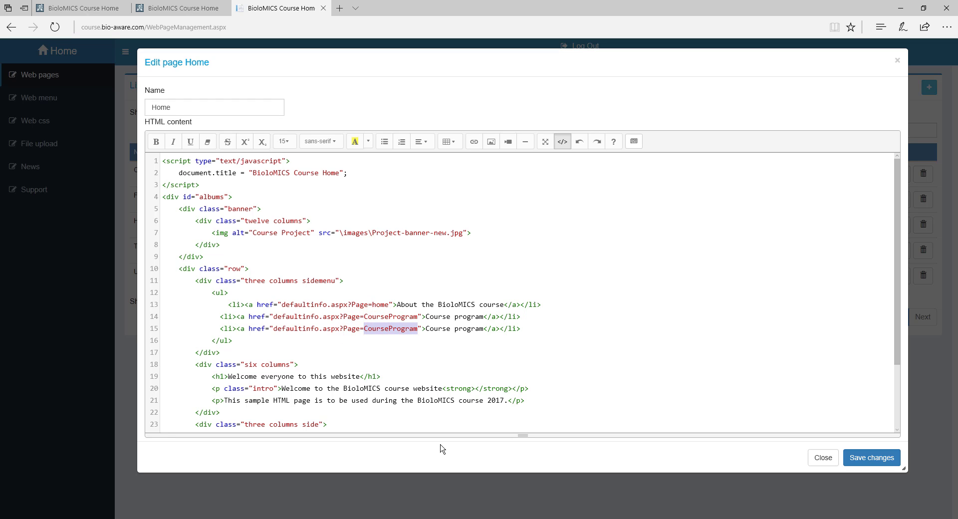
text(Upcoming events)
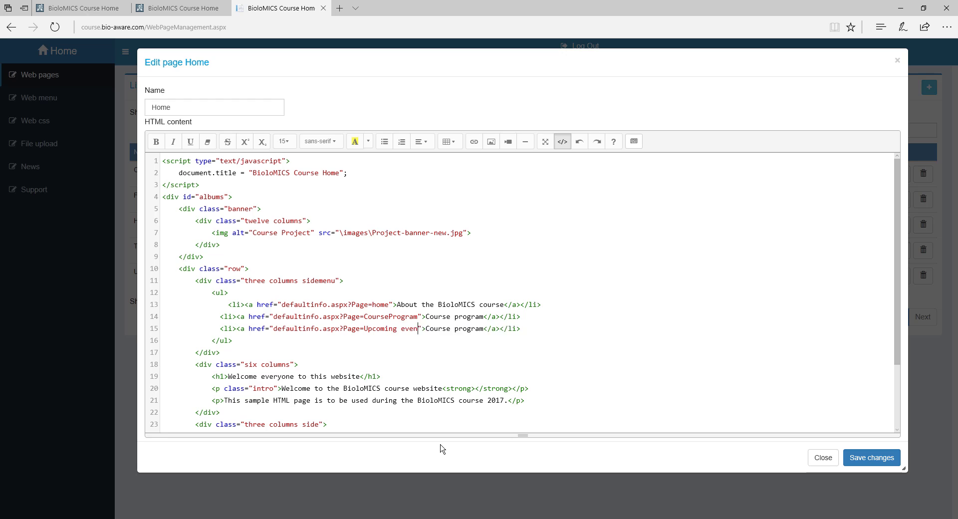
drag(433, 329, 491, 329)
text(Upcoming events)
click(870, 456)
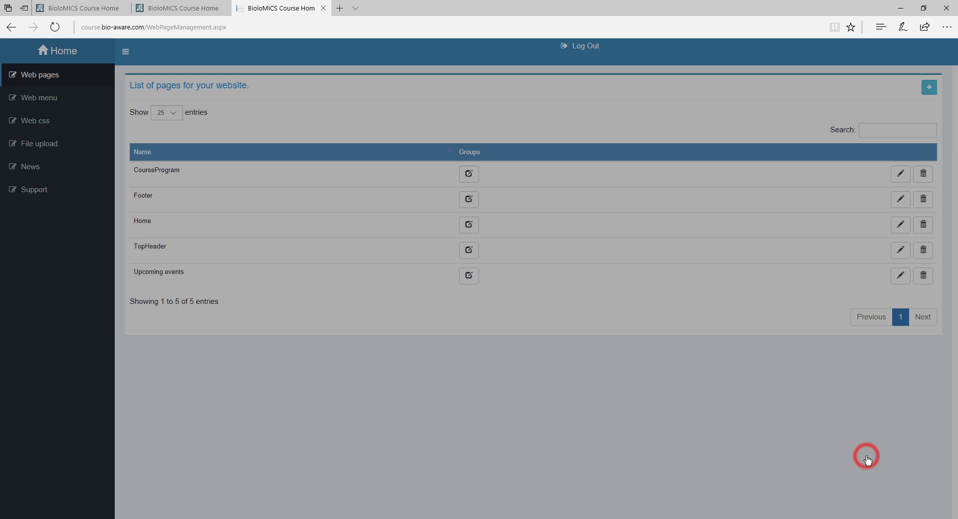
- Reload the live home page, open its new Upcoming events link in a tab, then return to management
click(160, 9)
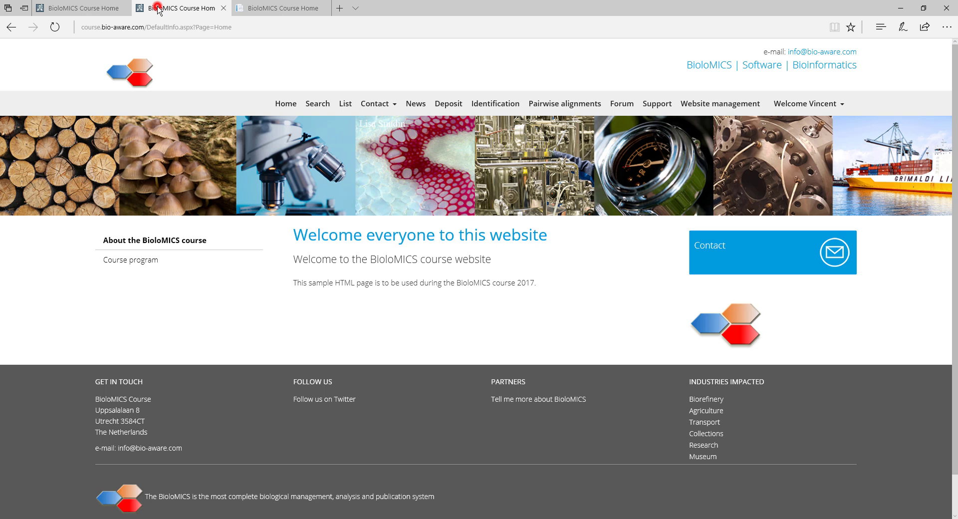
click(280, 104)
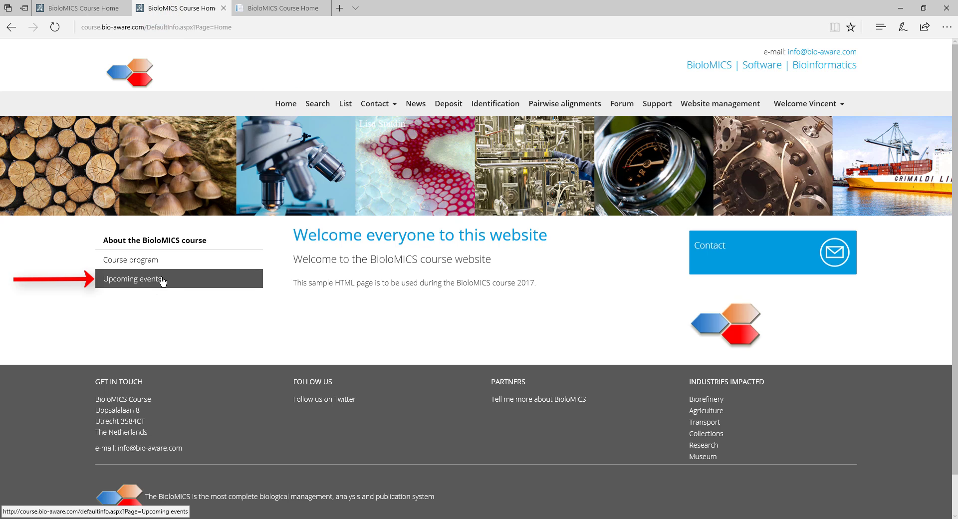
click(162, 281)
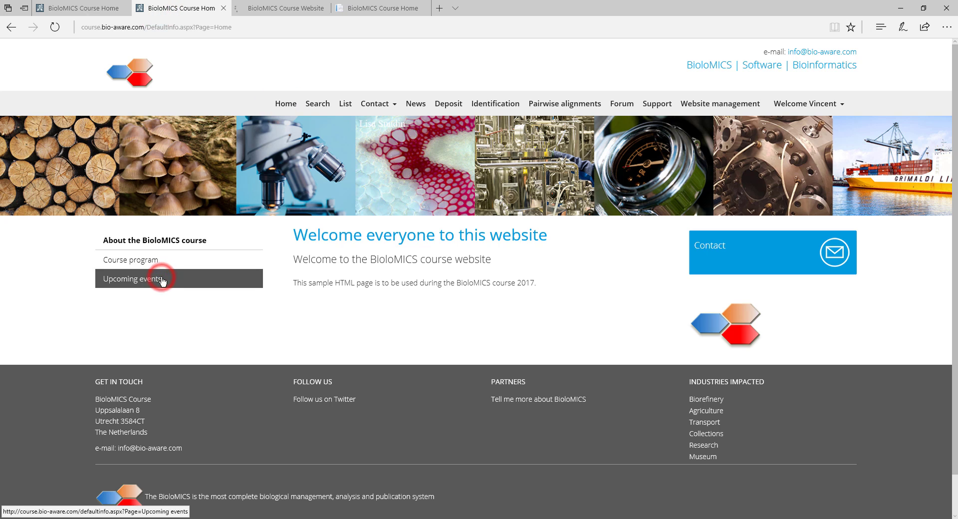
click(297, 11)
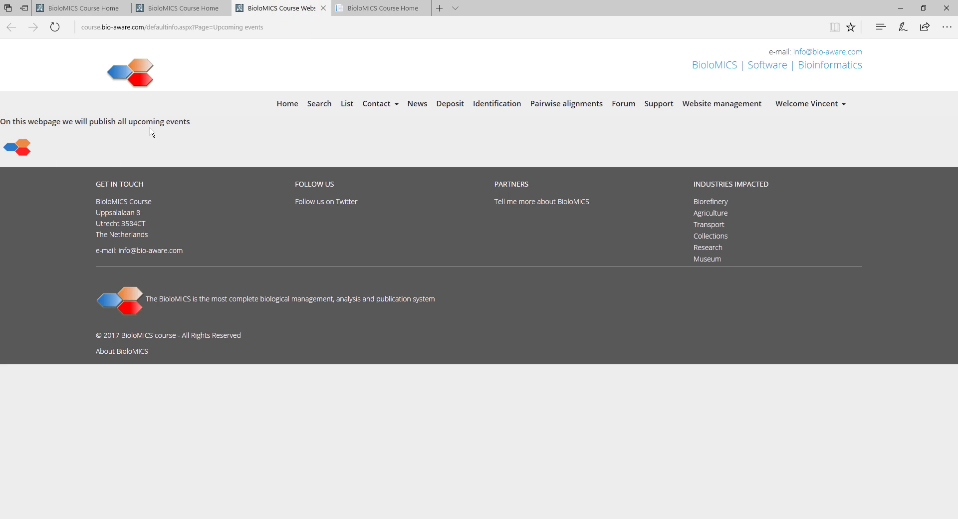
click(196, 9)
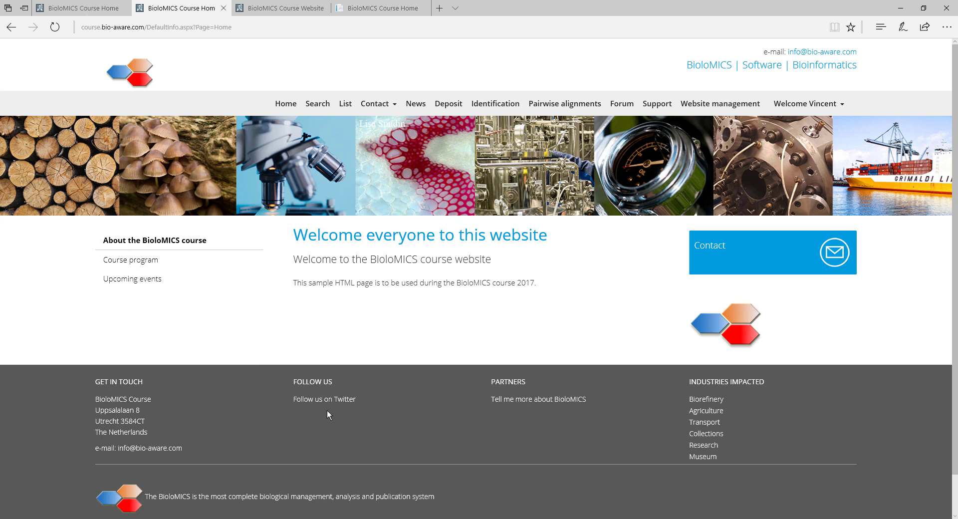
click(381, 9)
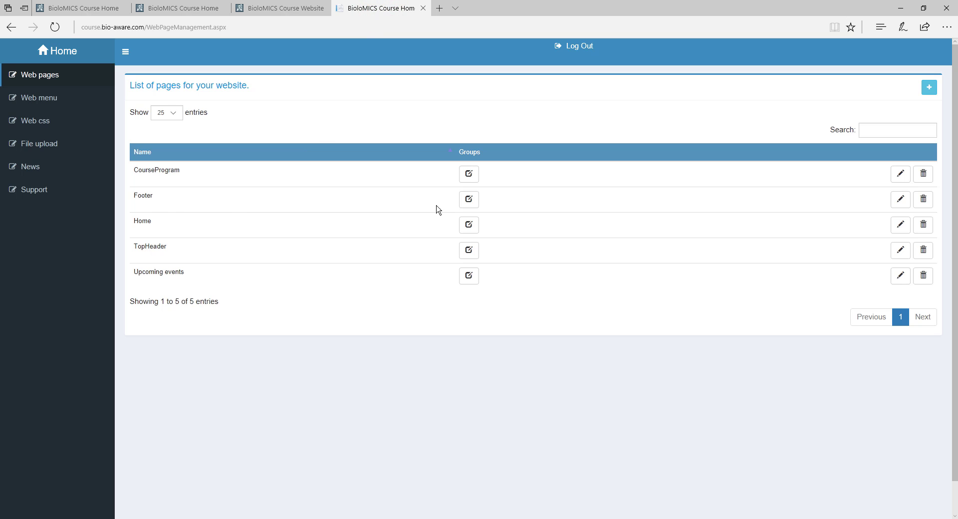
- In the Footer page's Code View, duplicate the Twitter link paragraph below itself
click(900, 200)
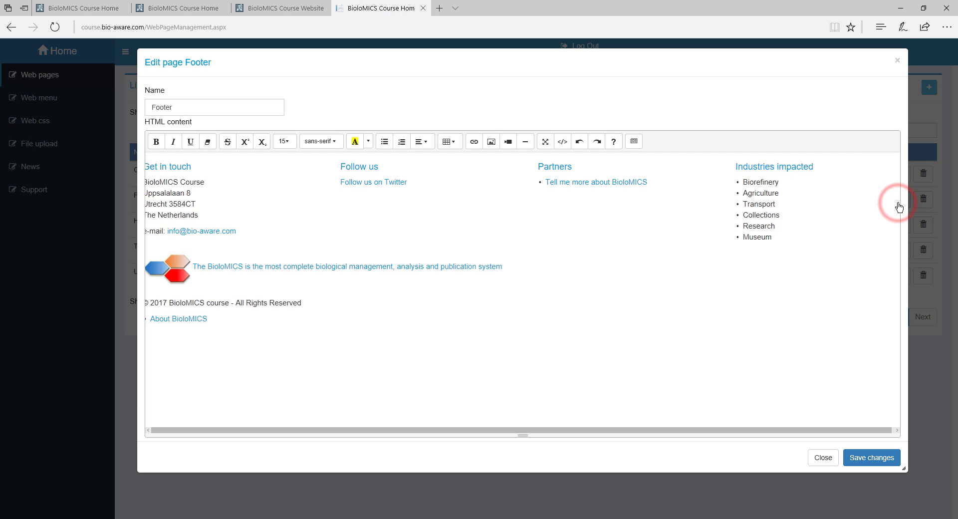
click(563, 143)
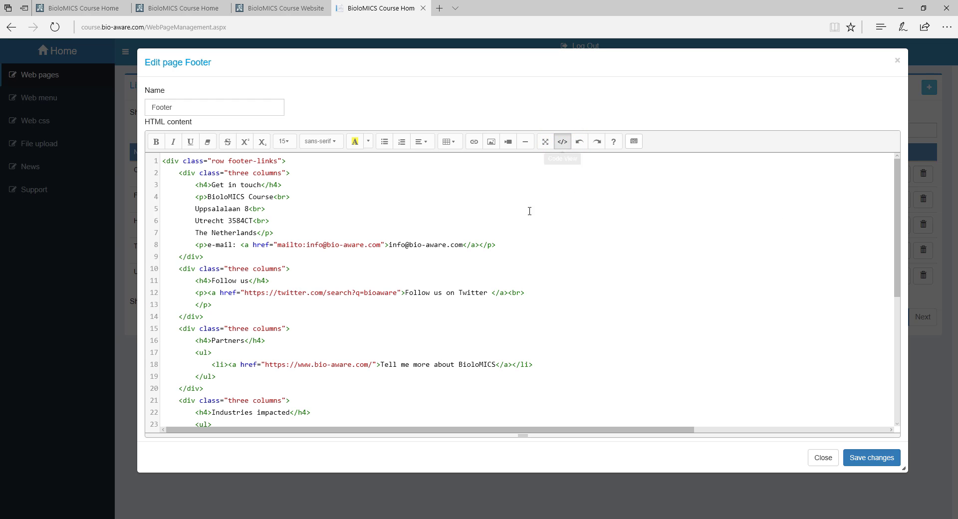
drag(185, 296, 216, 306)
key(ctrl+c)
click(219, 305)
key(Return)
key(ctrl+v)
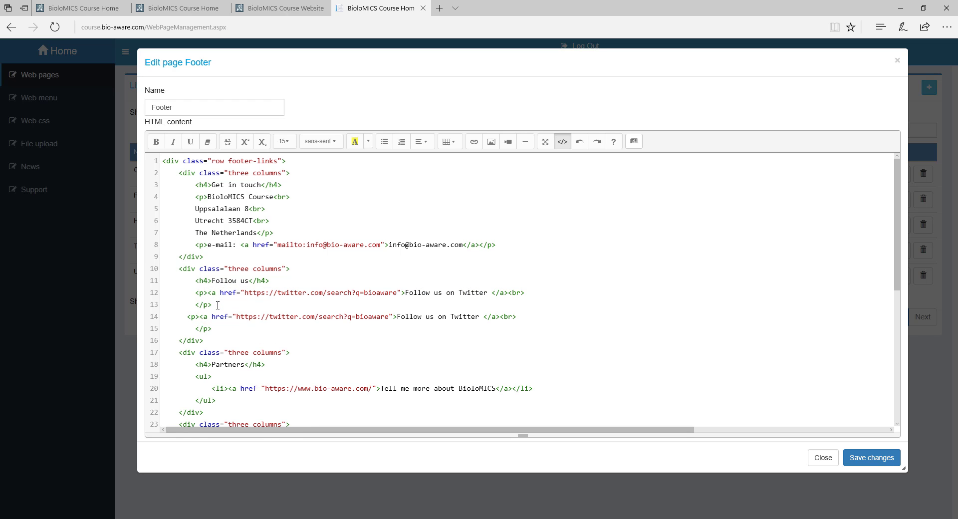
- Point the copied link to the Facebook page, relabel it 'Facebook', and save
drag(237, 318, 390, 317)
text(https://www.facebook.com/biolomics.bioaware)
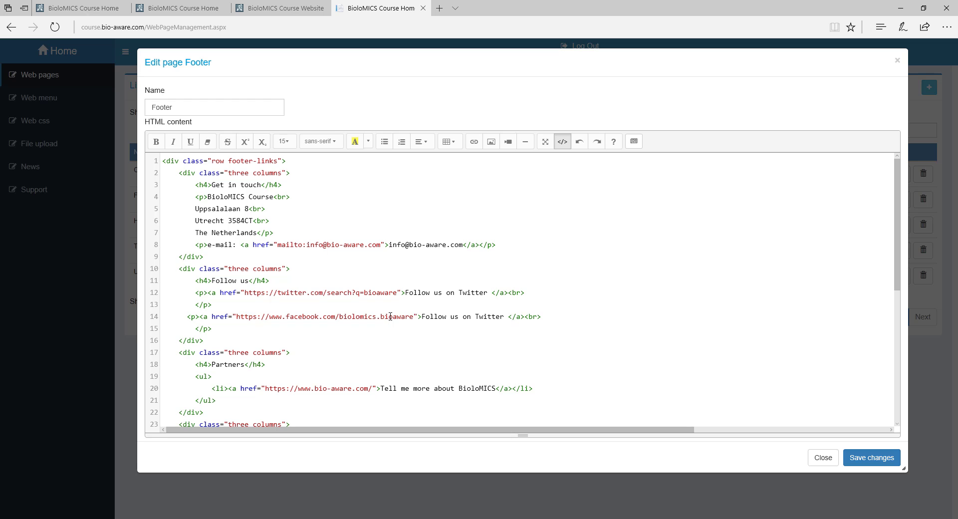
double_click(480, 317)
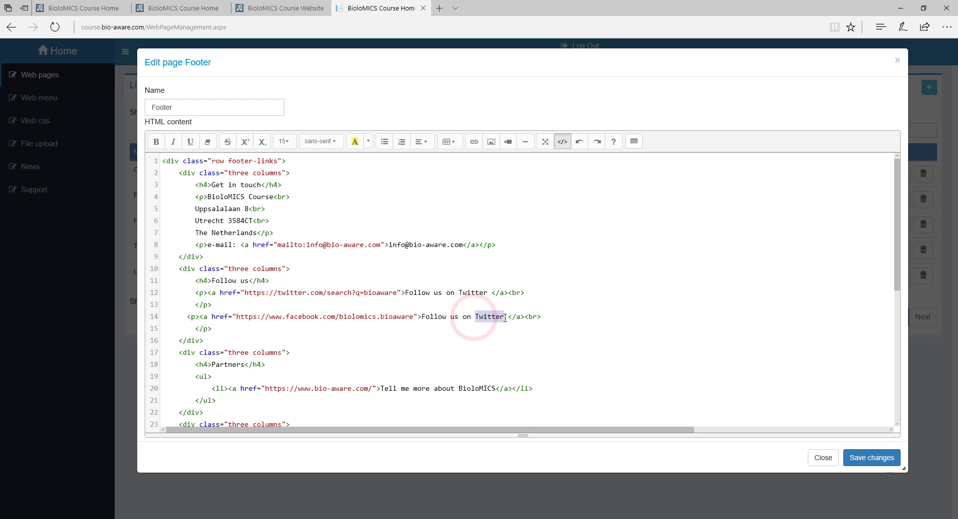
text(Facebook)
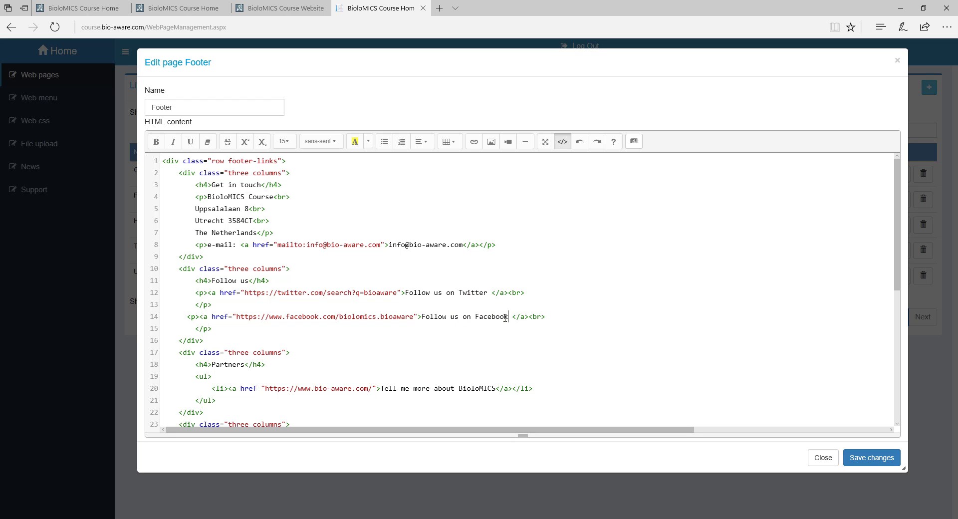
click(858, 458)
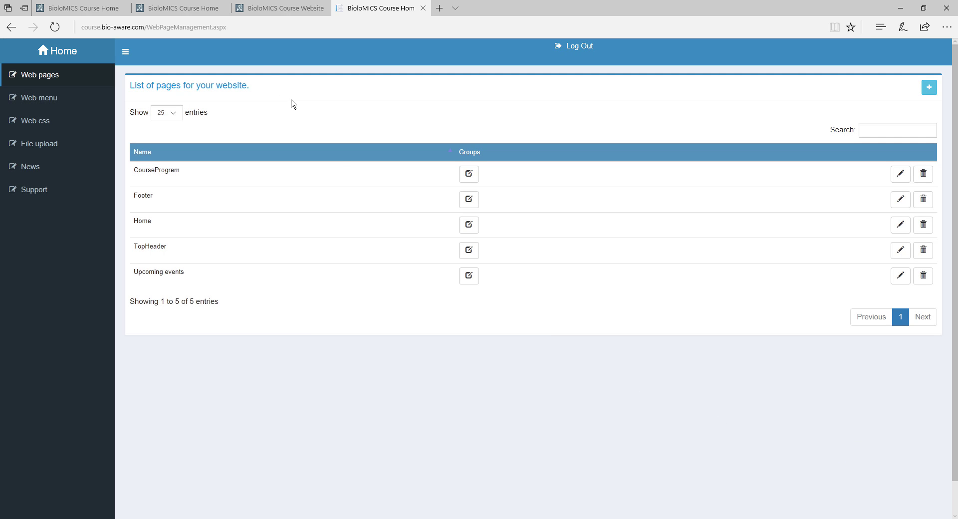
- Reload the live course home page and confirm the footer's 'Follow us on Facebook' link opens the Bio-Aware Facebook page
click(197, 9)
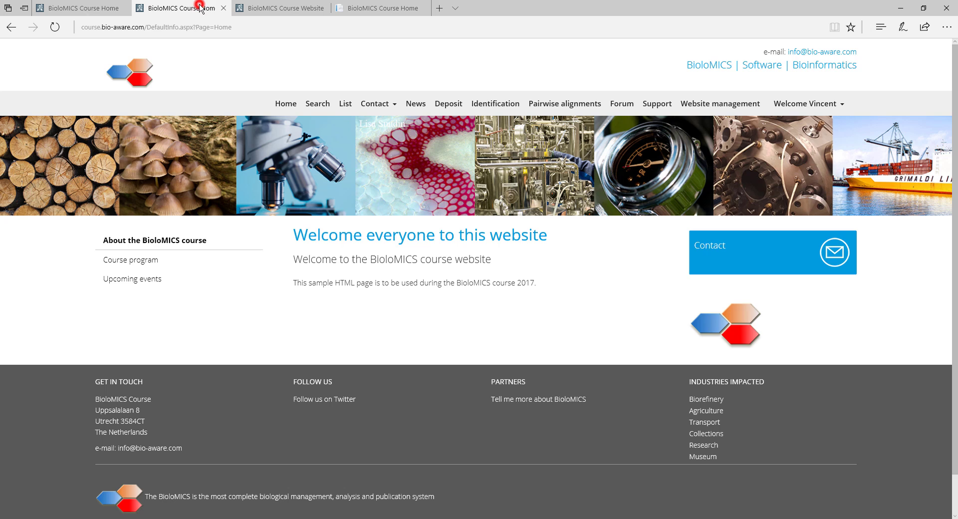
click(286, 111)
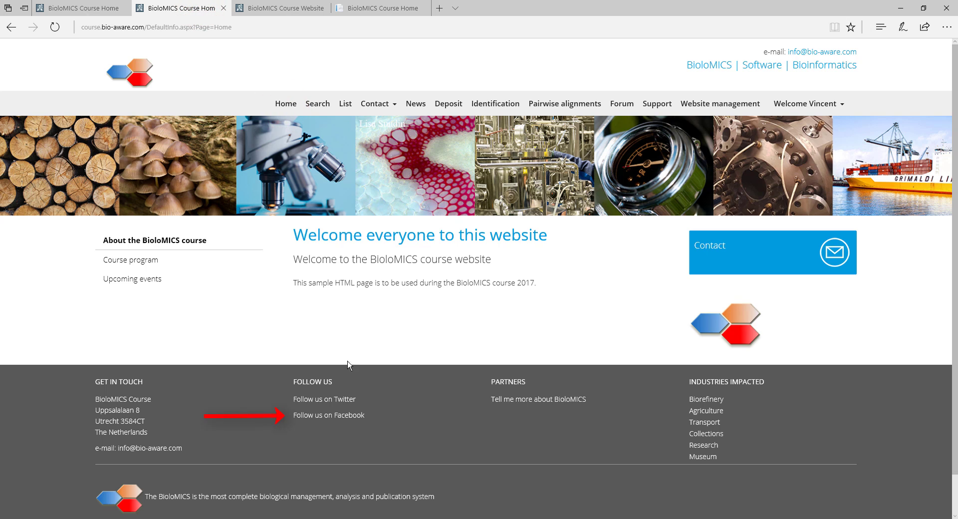
click(347, 419)
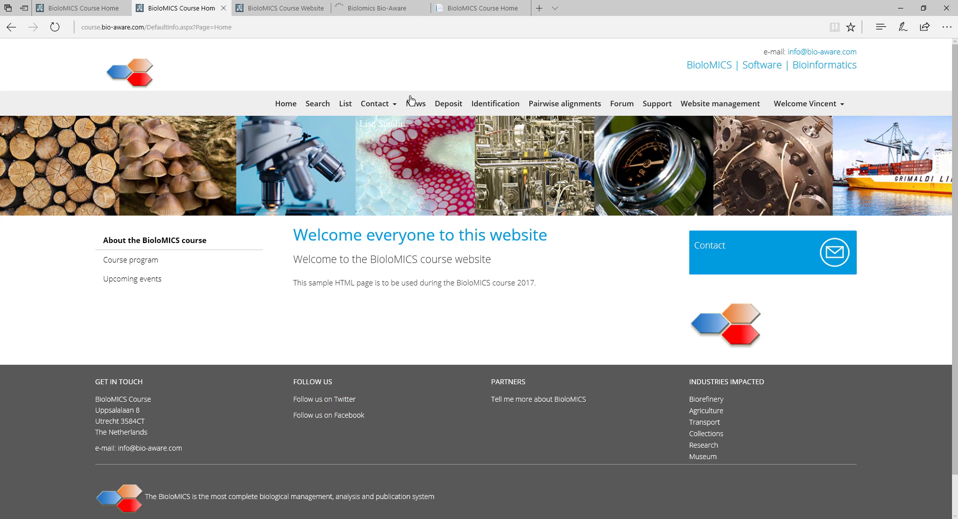
click(392, 8)
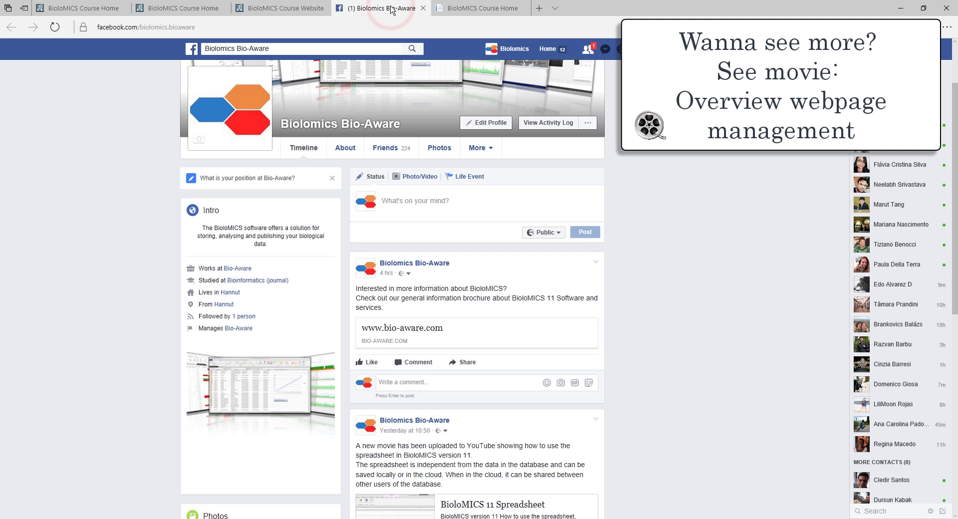